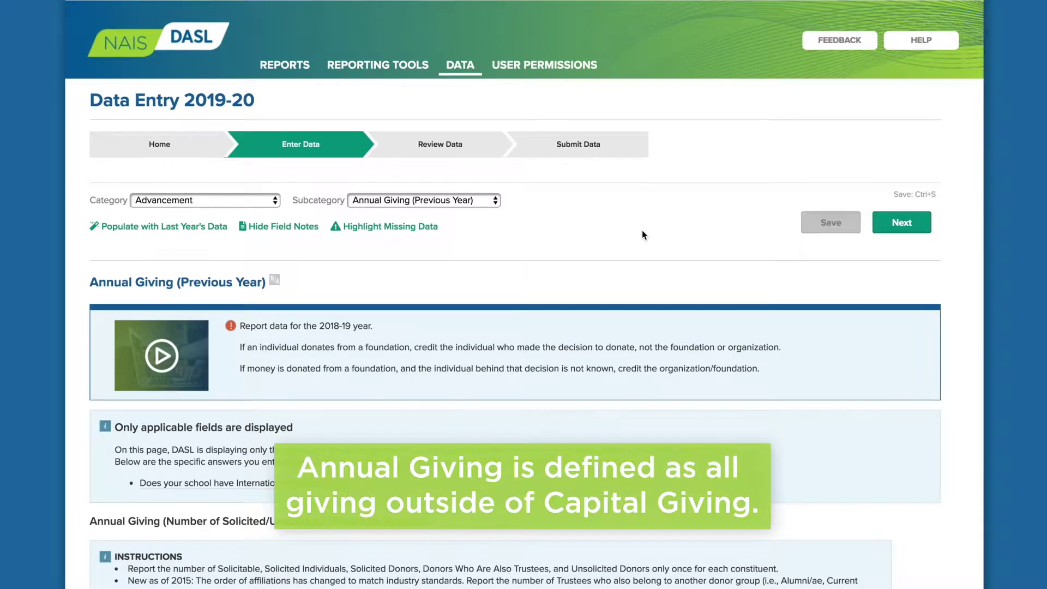
Scroll through the 2019-20 School and Students Enrollment page to review its fields.
{"action": "scroll", "coordinate": [643, 234], "scroll_direction": "down", "scroll_amount": 7}
{"action": "scroll", "coordinate": [643, 231], "scroll_direction": "down", "scroll_amount": 2}
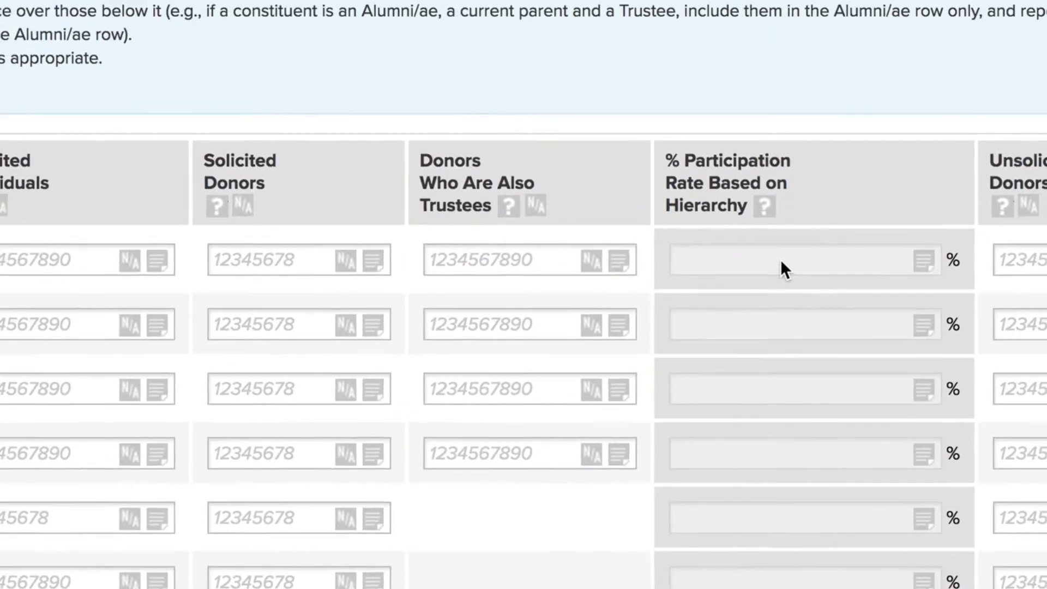
{"action": "mouse_move", "coordinate": [791, 232]}
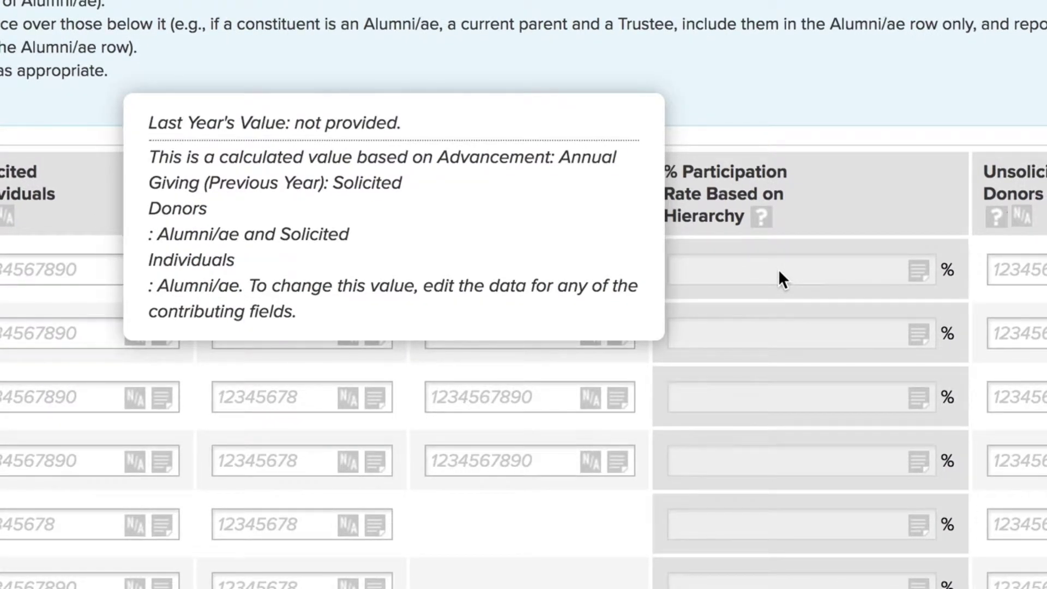
{"action": "scroll", "coordinate": [778, 270], "scroll_direction": "down", "scroll_amount": 10}
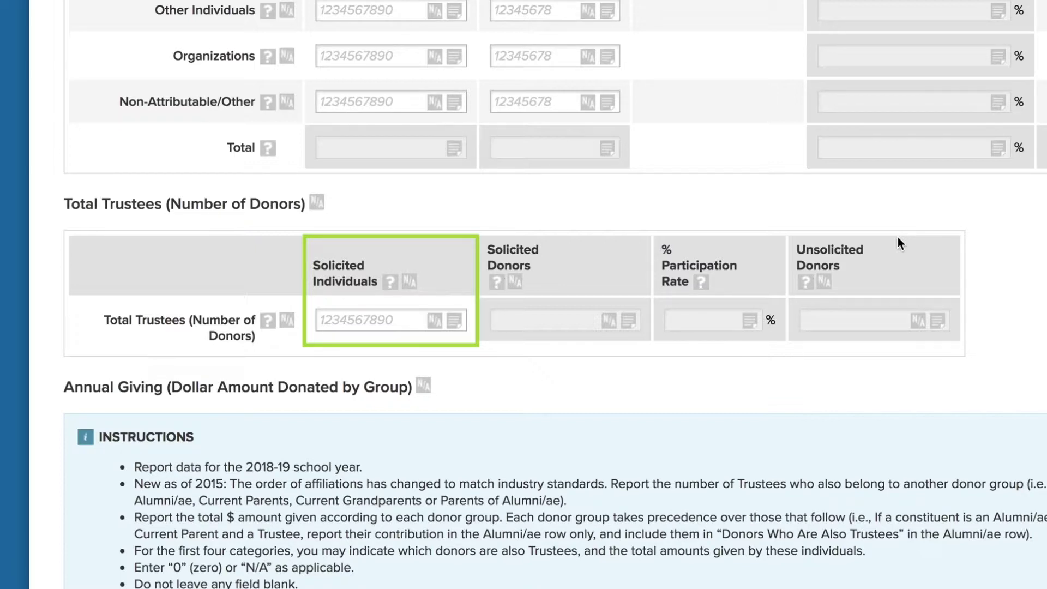
{"action": "scroll", "coordinate": [898, 235], "scroll_direction": "down", "scroll_amount": 10}
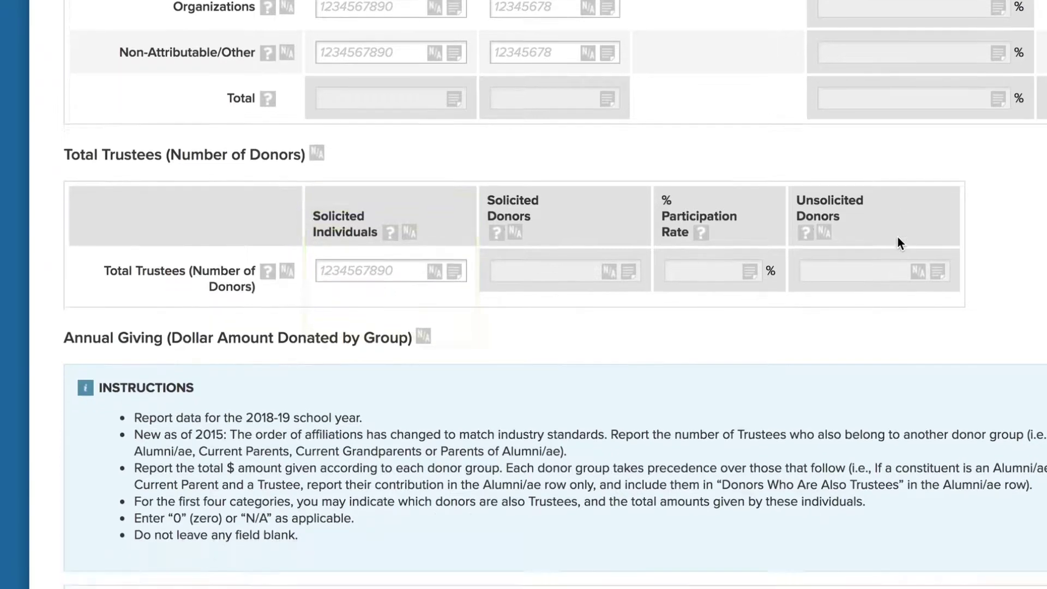
{"action": "scroll", "coordinate": [791, 173], "scroll_direction": "down", "scroll_amount": 1}
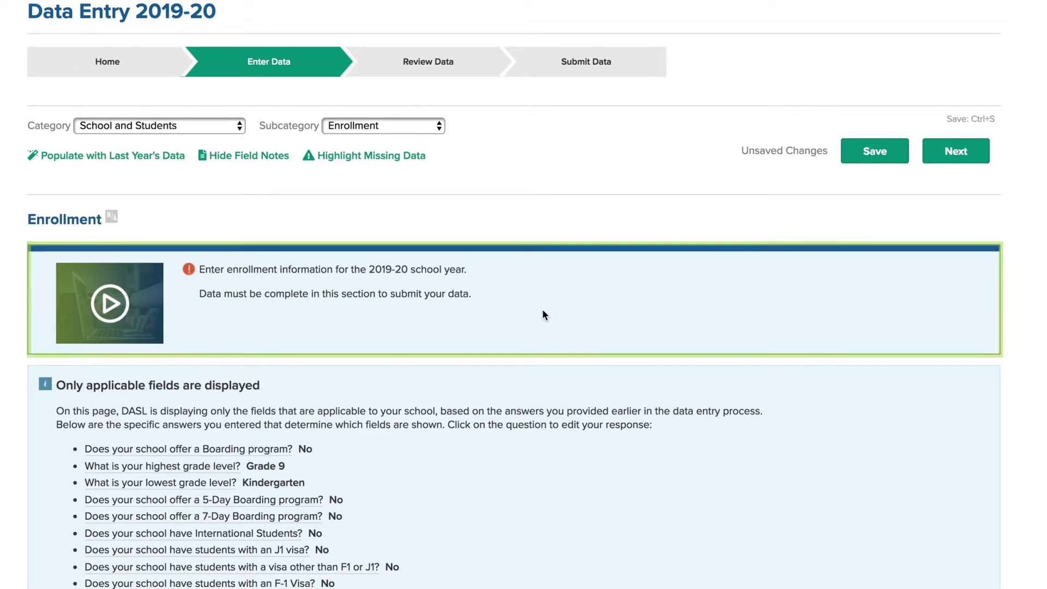
{"action": "scroll", "coordinate": [543, 314], "scroll_direction": "down", "scroll_amount": 8}
{"action": "scroll", "coordinate": [543, 311], "scroll_direction": "down", "scroll_amount": 3}
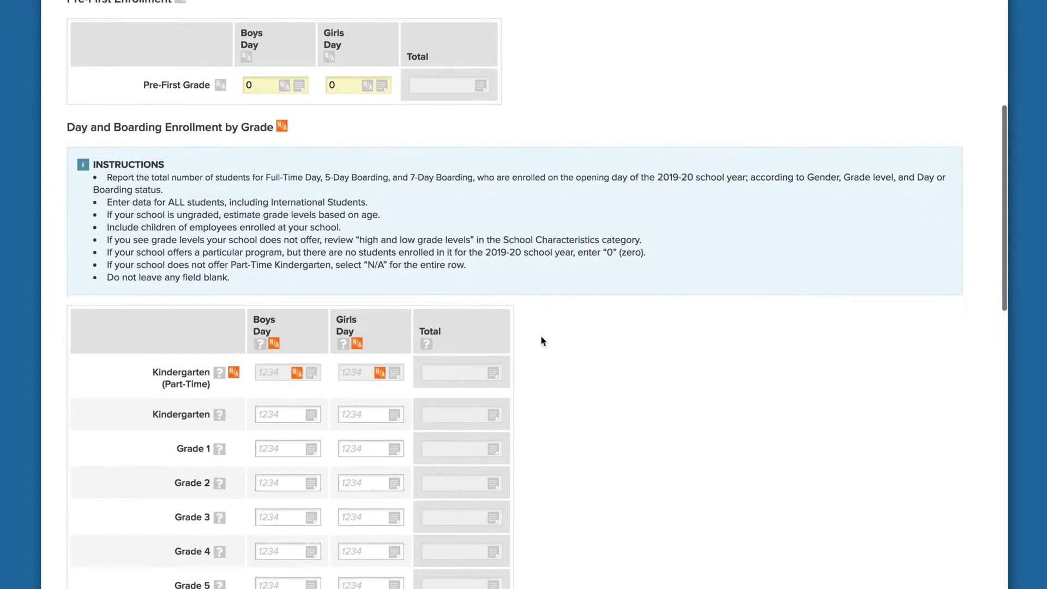
{"action": "scroll", "coordinate": [542, 341], "scroll_direction": "down", "scroll_amount": 6}
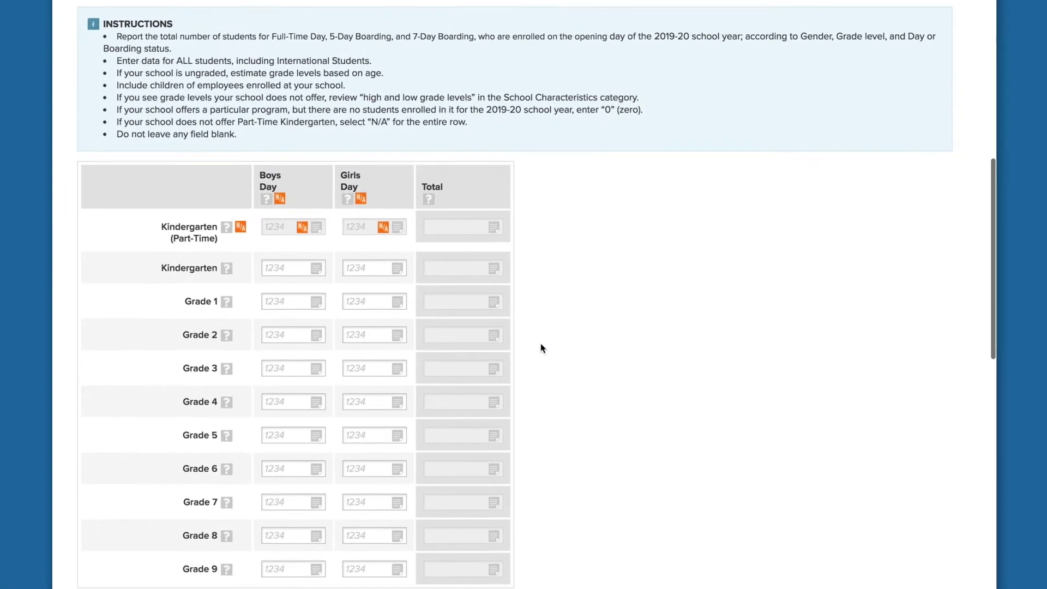
{"action": "scroll", "coordinate": [541, 352], "scroll_direction": "down", "scroll_amount": 5}
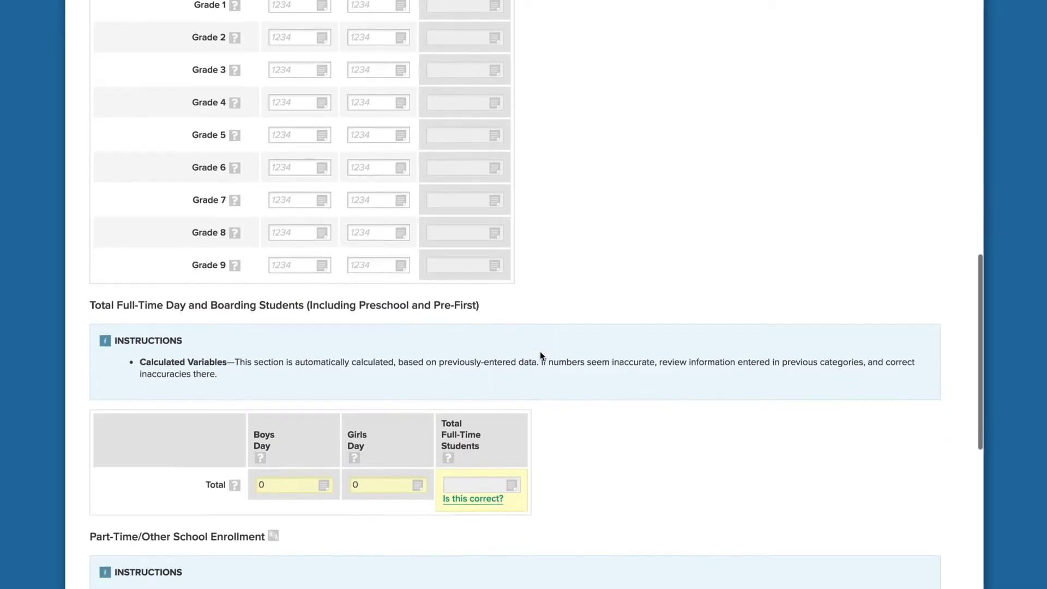
{"action": "scroll", "coordinate": [542, 356], "scroll_direction": "down", "scroll_amount": 6}
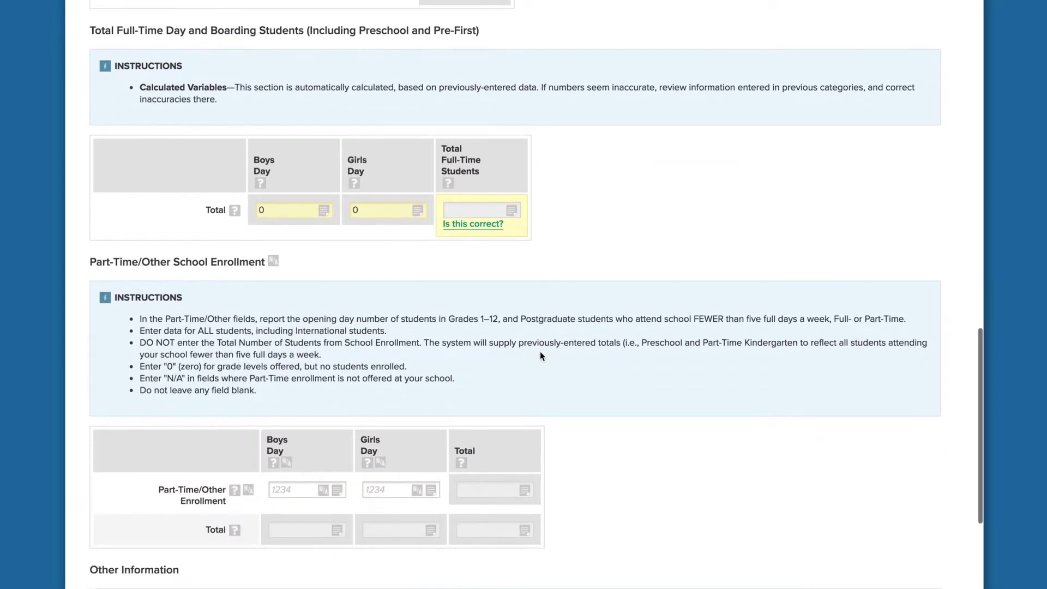
{"action": "scroll", "coordinate": [540, 353], "scroll_direction": "down", "scroll_amount": 5}
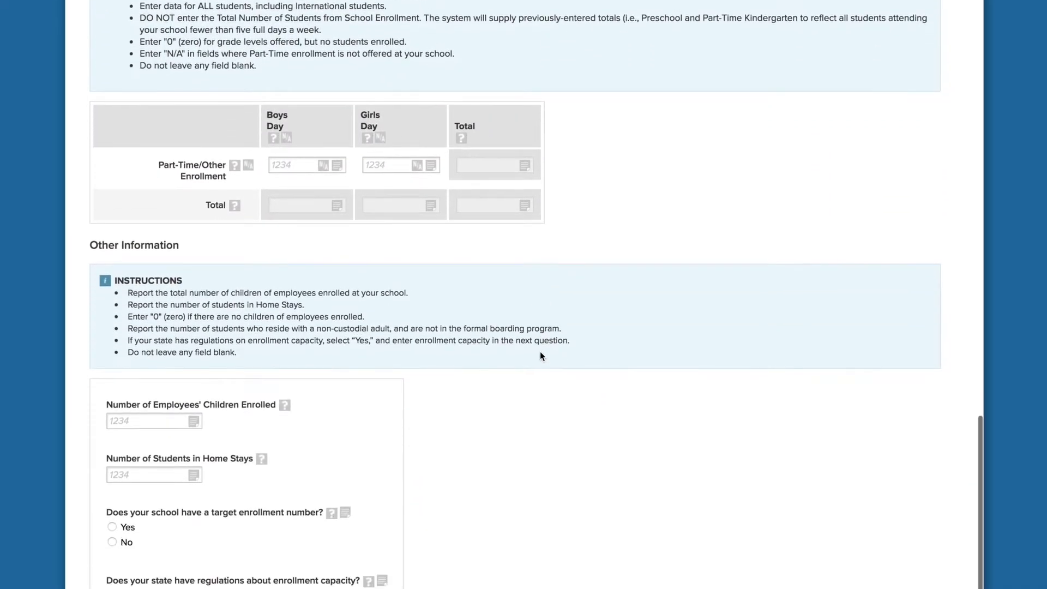
{"action": "scroll", "coordinate": [541, 356], "scroll_direction": "down", "scroll_amount": 4}
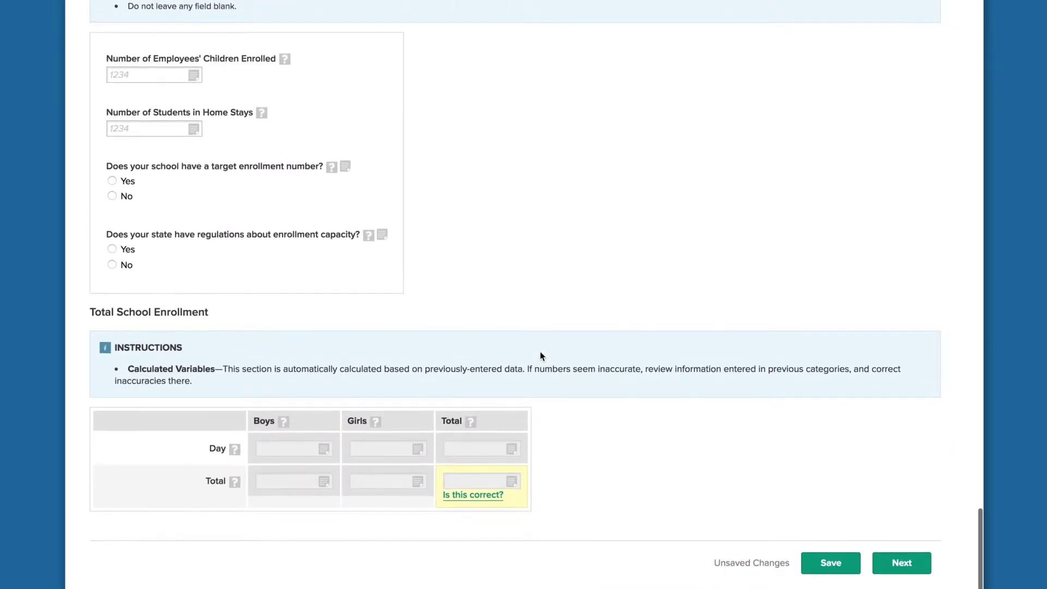
{"action": "scroll", "coordinate": [540, 355], "scroll_direction": "up", "scroll_amount": 4}
{"action": "scroll", "coordinate": [540, 355], "scroll_direction": "up", "scroll_amount": 20}
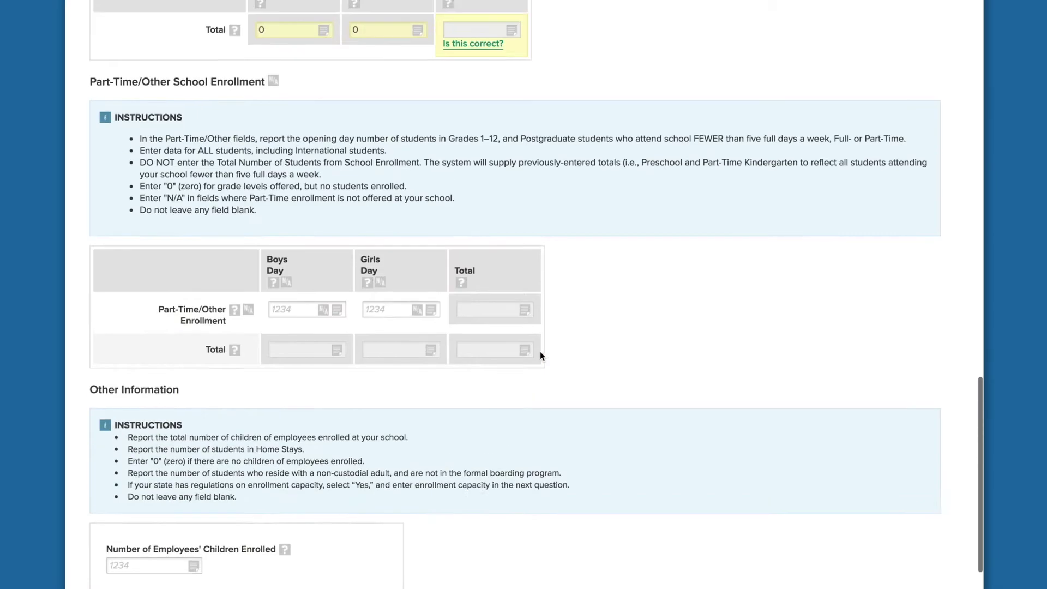
{"action": "scroll", "coordinate": [540, 352], "scroll_direction": "up", "scroll_amount": 15}
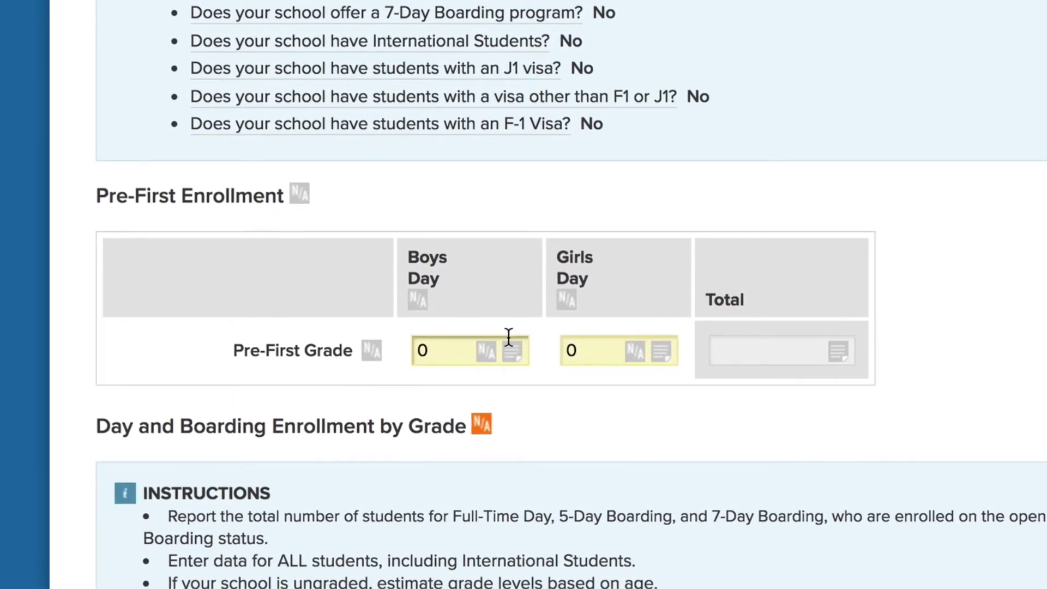
Write and attach the note 'First year of program.' on the Boys Day Pre-First Grade field.
{"action": "mouse_move", "coordinate": [511, 357]}
{"action": "left_click", "coordinate": [511, 358]}
{"action": "left_click", "coordinate": [571, 298]}
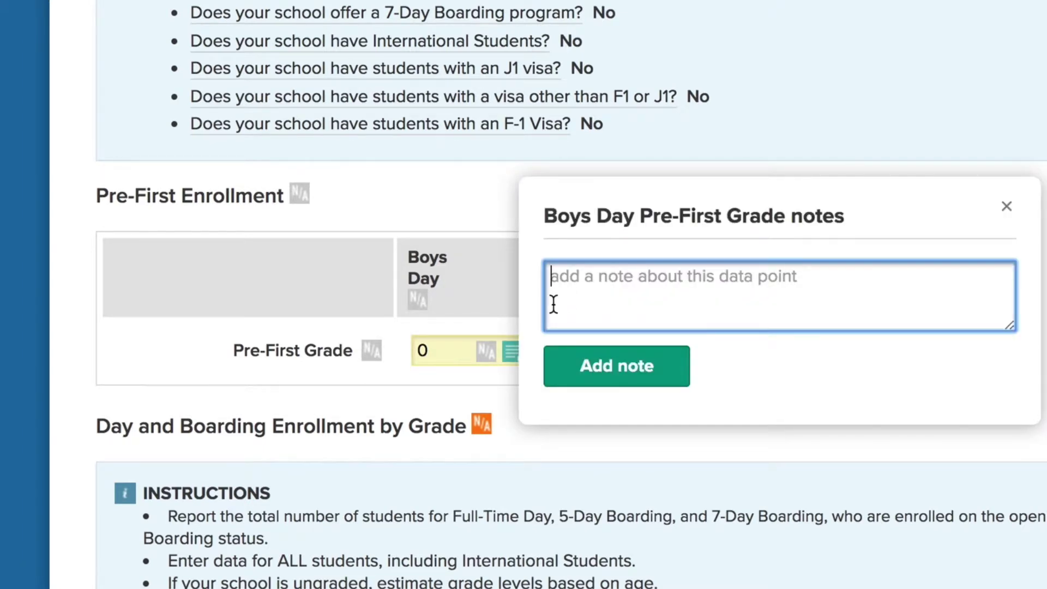
{"action": "type", "text": "First ye"}
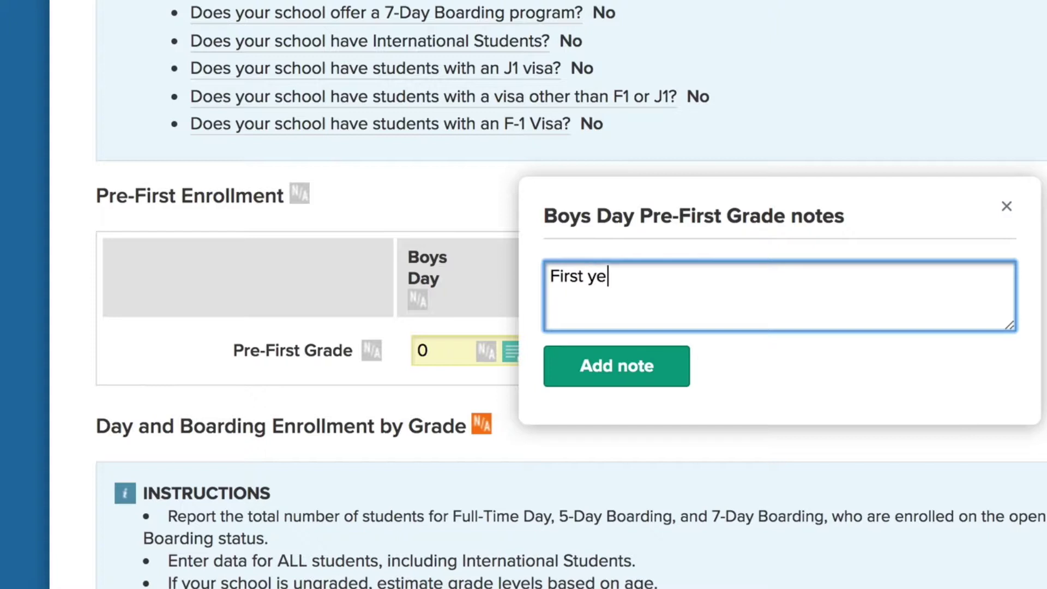
{"action": "type", "text": "ar of progr"}
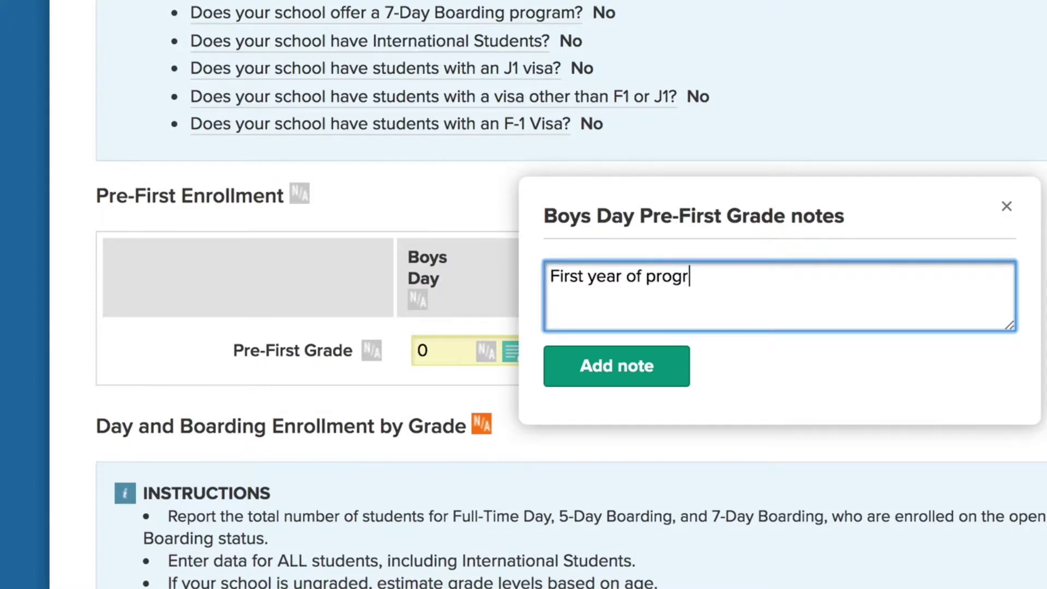
{"action": "type", "text": "am."}
{"action": "left_click", "coordinate": [583, 373]}
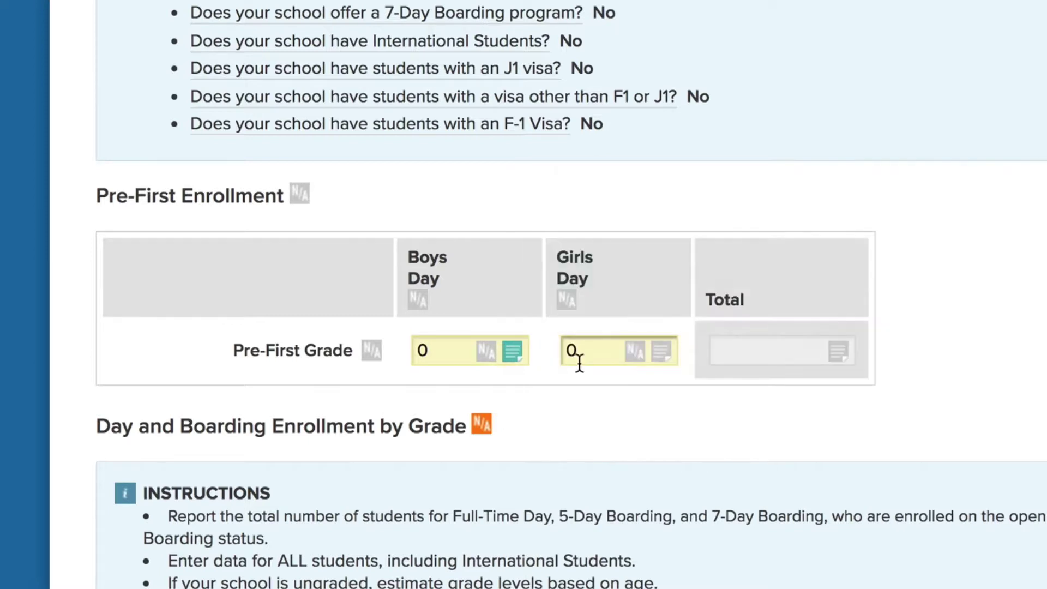
{"action": "scroll", "coordinate": [577, 417], "scroll_direction": "up", "scroll_amount": 12}
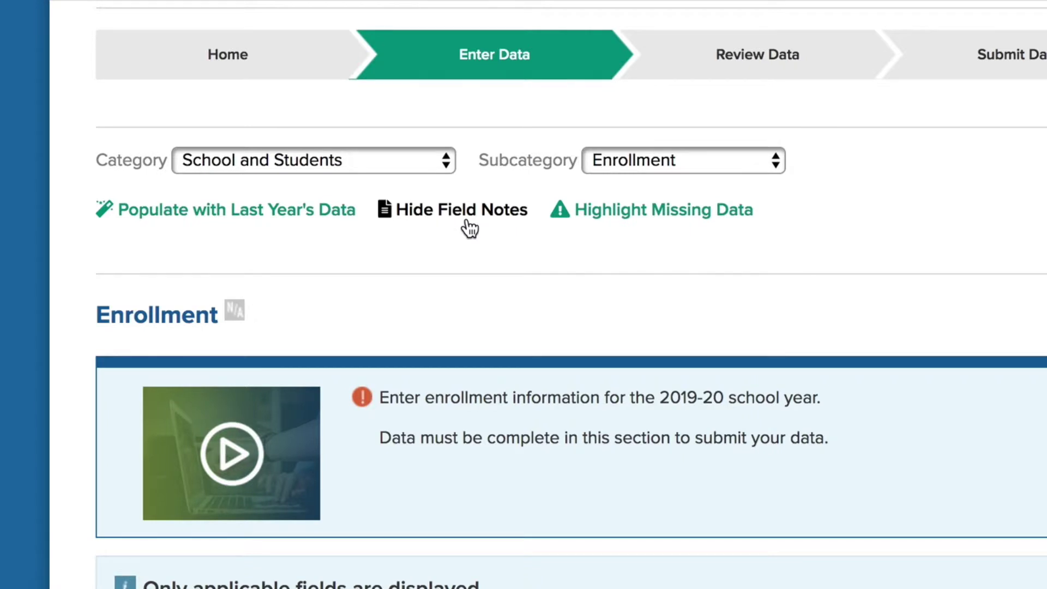
Highlight all missing data, then view the help text for the Kindergarten grade row.
{"action": "left_click", "coordinate": [607, 229]}
{"action": "scroll", "coordinate": [606, 232], "scroll_direction": "down", "scroll_amount": 5}
{"action": "scroll", "coordinate": [371, 141], "scroll_direction": "down", "scroll_amount": 10}
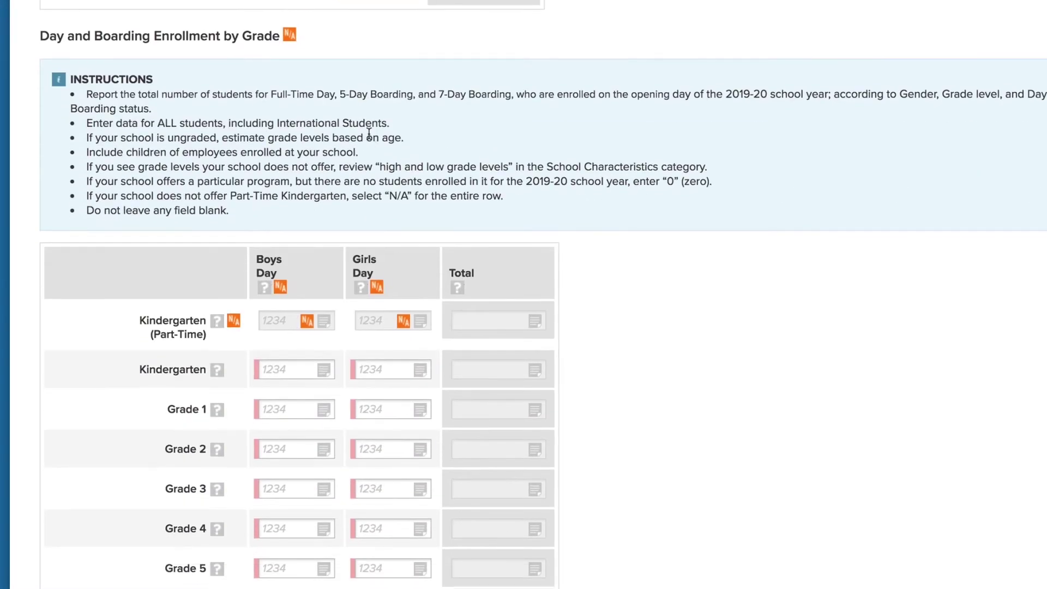
{"action": "scroll", "coordinate": [370, 132], "scroll_direction": "down", "scroll_amount": 2}
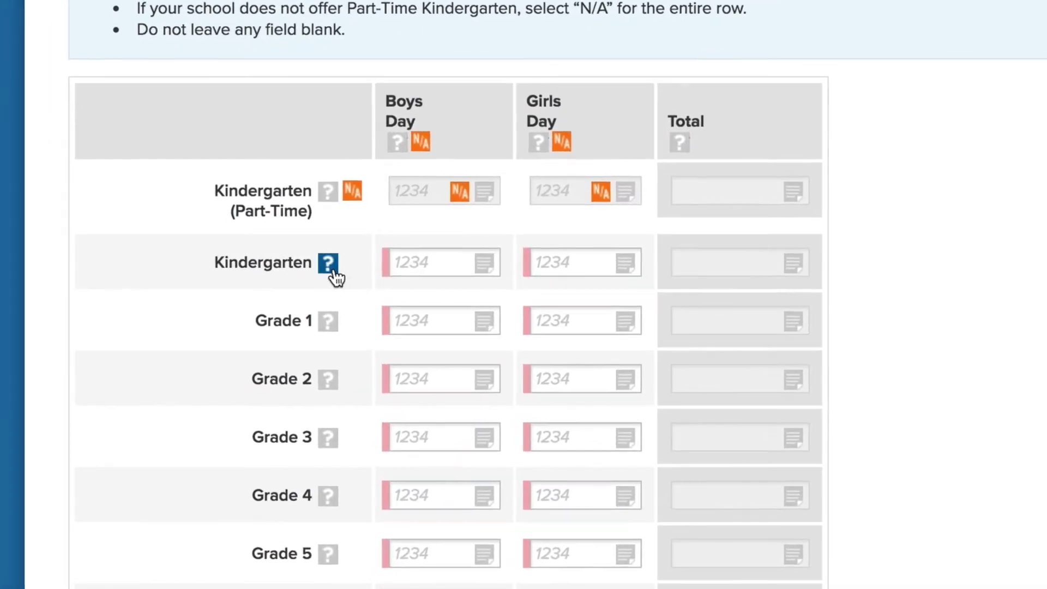
{"action": "left_click", "coordinate": [331, 269]}
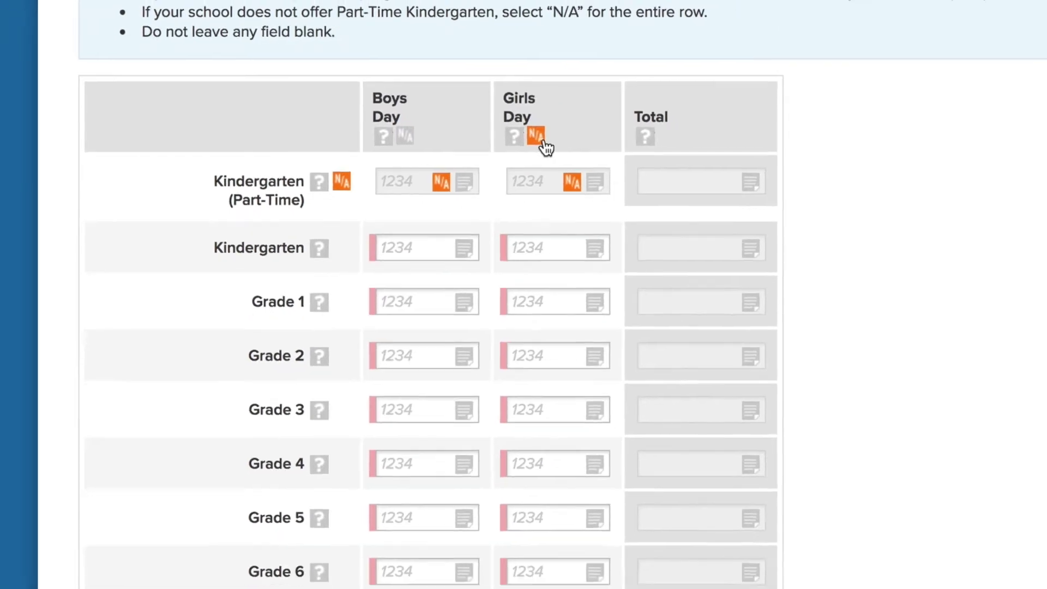
Mark the Girls Day grade column N/A, confirming Yes in the N/A Confirmation dialog.
{"action": "left_click", "coordinate": [563, 143]}
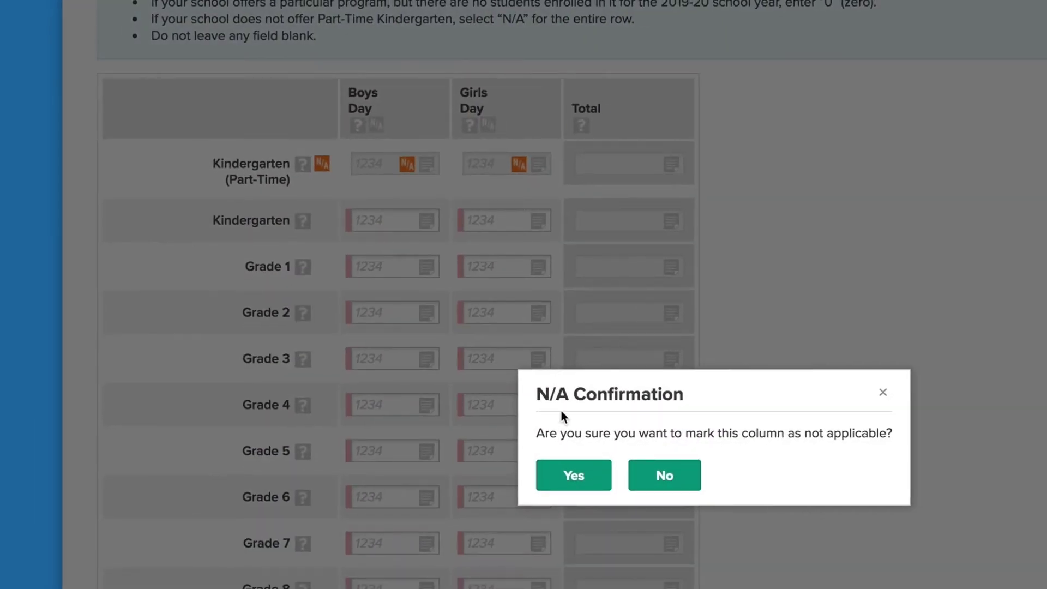
{"action": "left_click", "coordinate": [576, 478]}
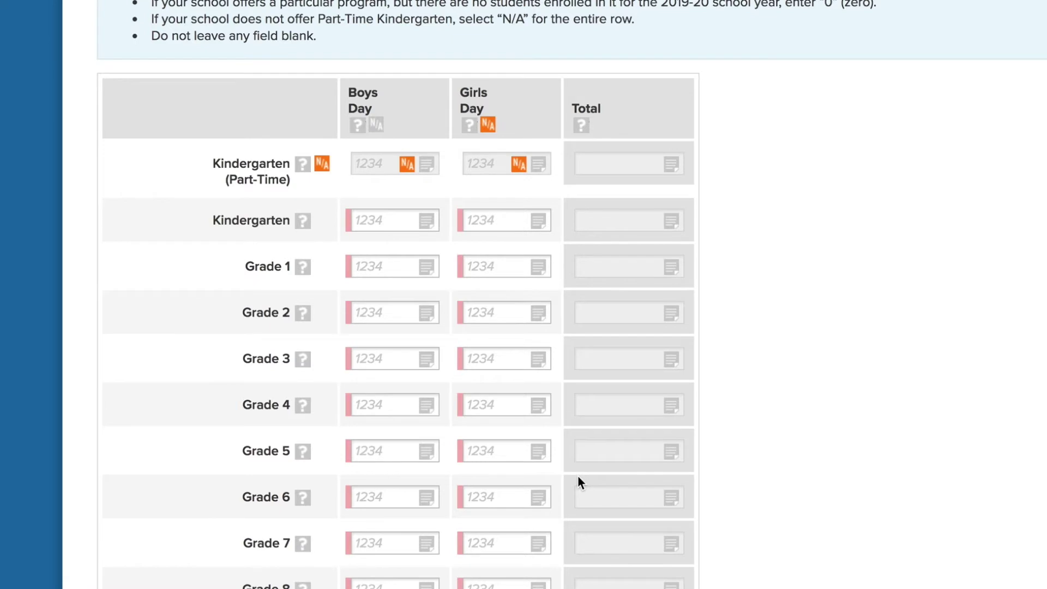
{"action": "scroll", "coordinate": [578, 475], "scroll_direction": "up", "scroll_amount": 10}
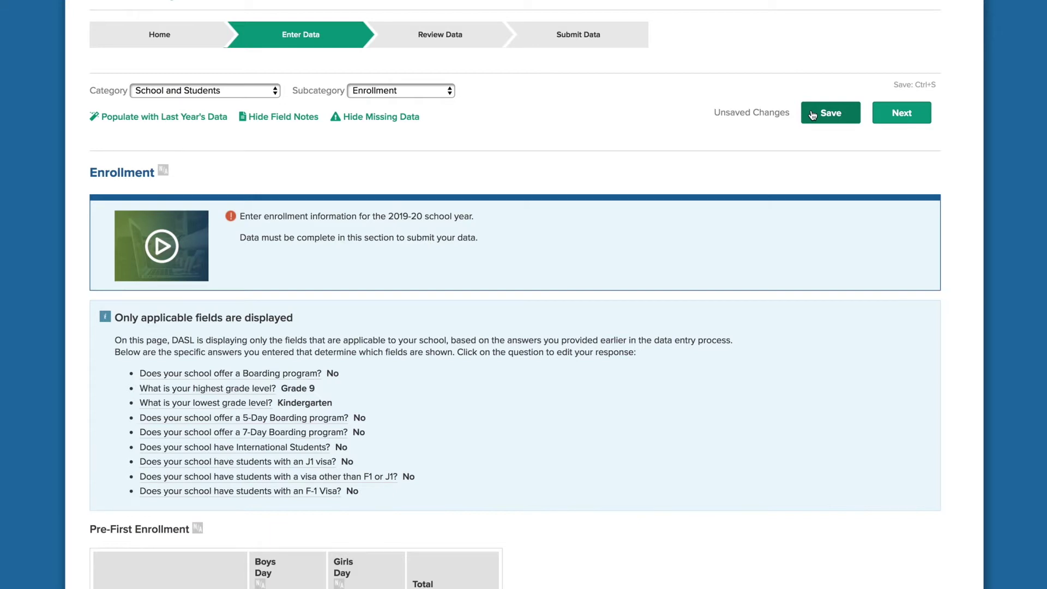
Save the Enrollment changes and review the recalculated Kindergarten Total (last year's value 23).
{"action": "left_click", "coordinate": [813, 115]}
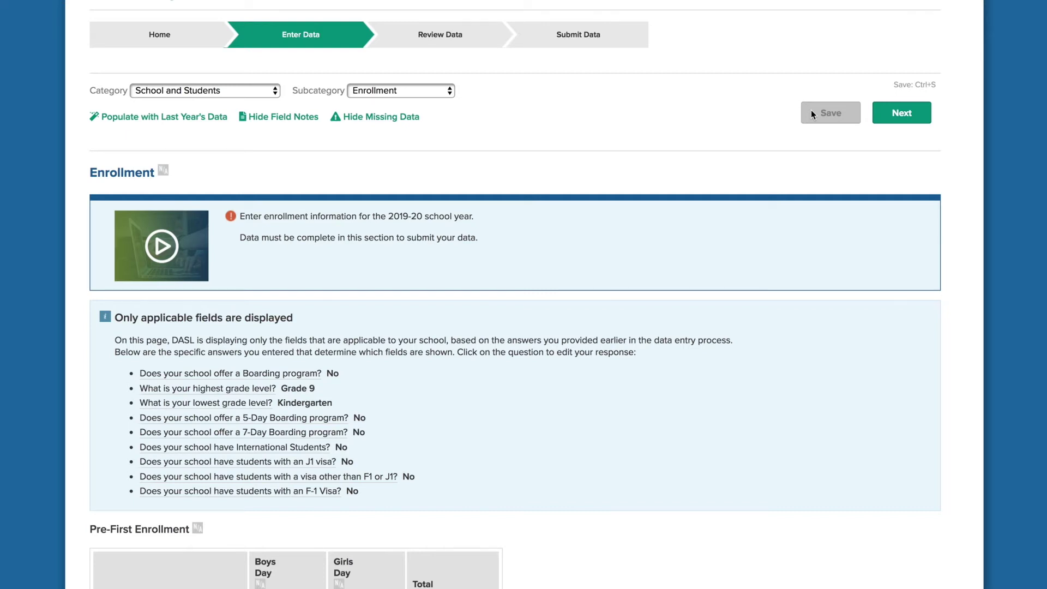
{"action": "scroll", "coordinate": [811, 110], "scroll_direction": "down", "scroll_amount": 10}
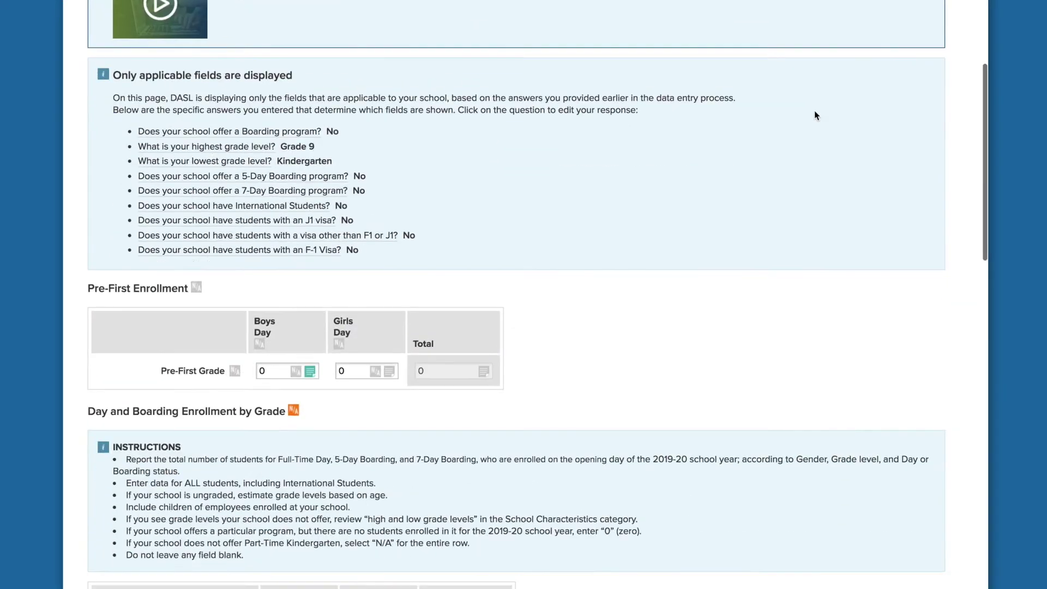
{"action": "scroll", "coordinate": [916, 135], "scroll_direction": "down", "scroll_amount": 3}
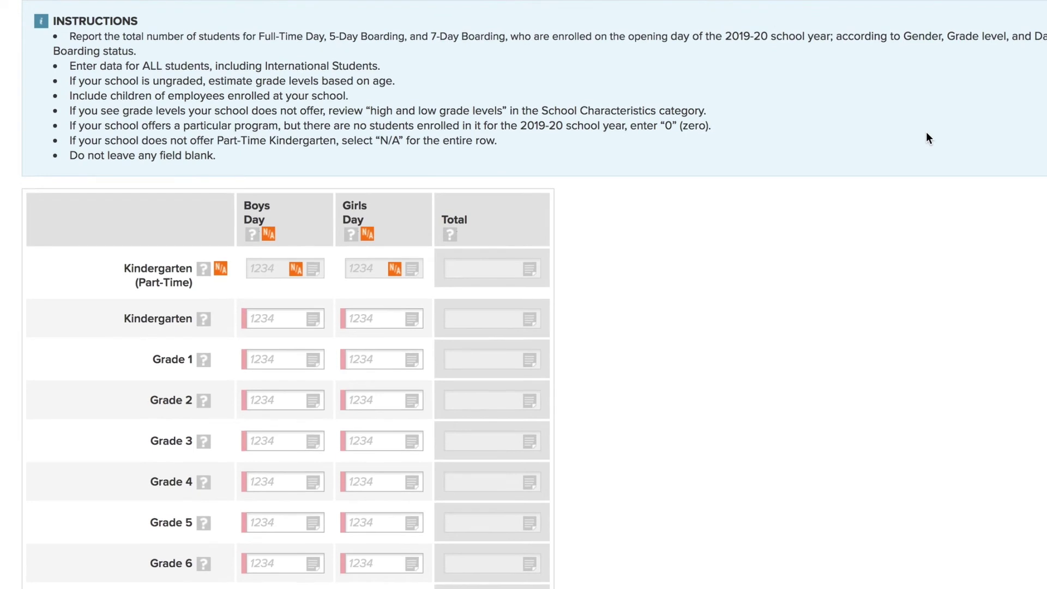
{"action": "mouse_move", "coordinate": [507, 327]}
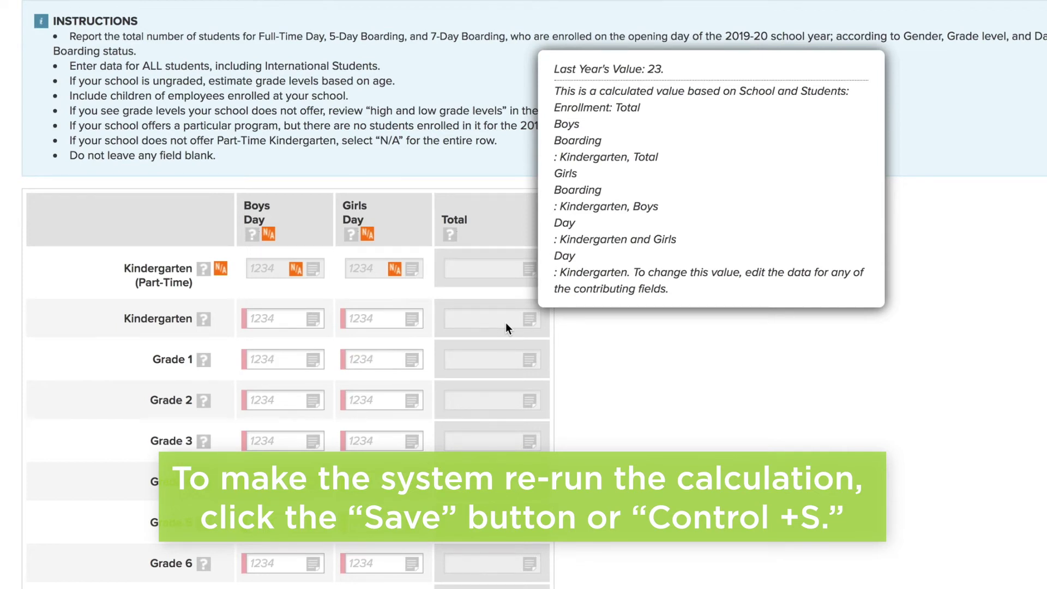
{"action": "scroll", "coordinate": [613, 327], "scroll_direction": "up", "scroll_amount": 1}
{"action": "scroll", "coordinate": [611, 322], "scroll_direction": "up", "scroll_amount": 10}
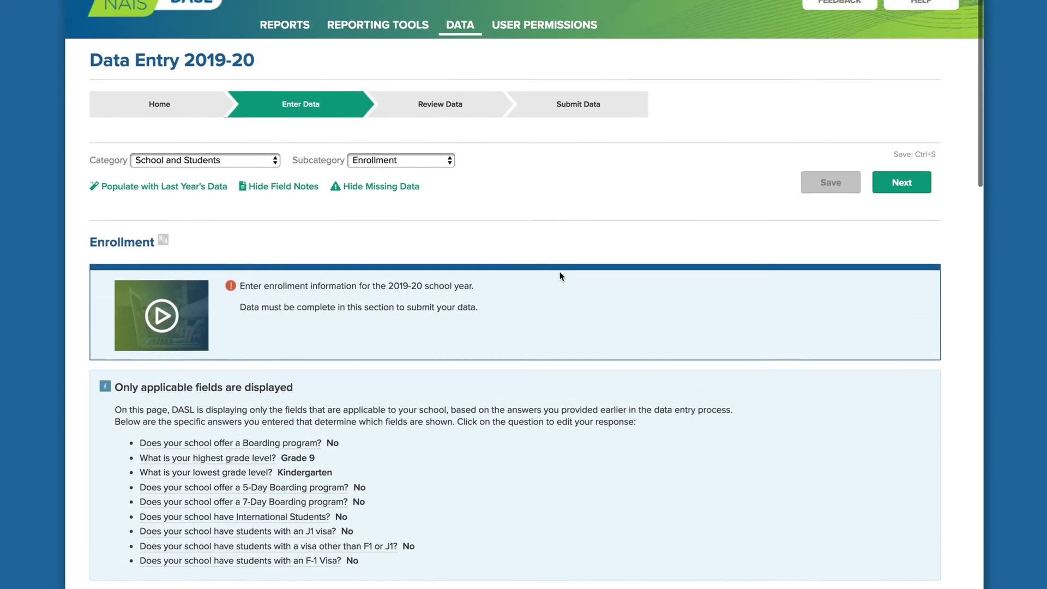
{"action": "scroll", "coordinate": [560, 277], "scroll_direction": "up", "scroll_amount": 1}
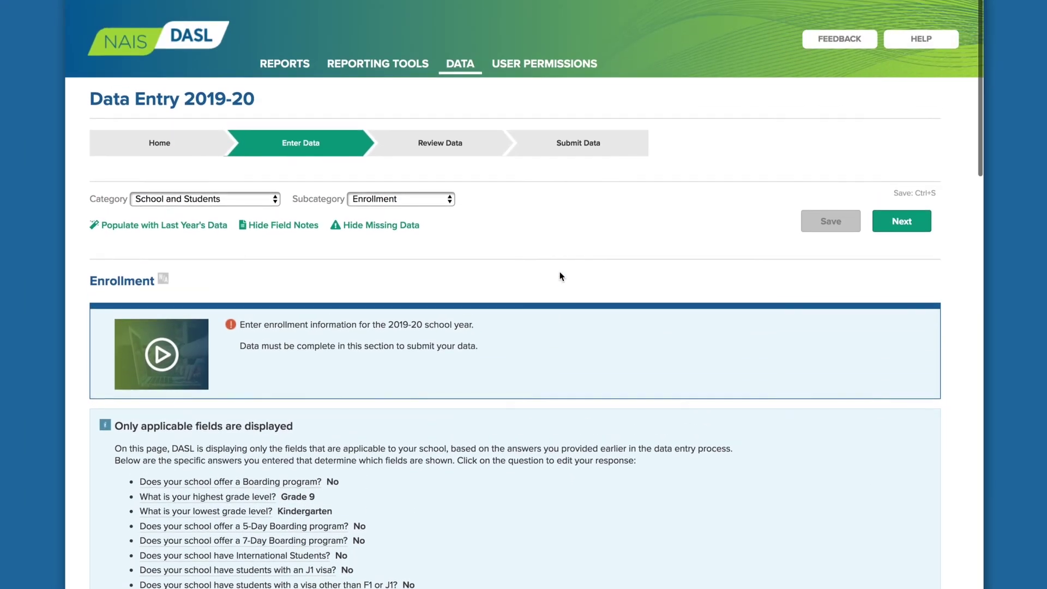